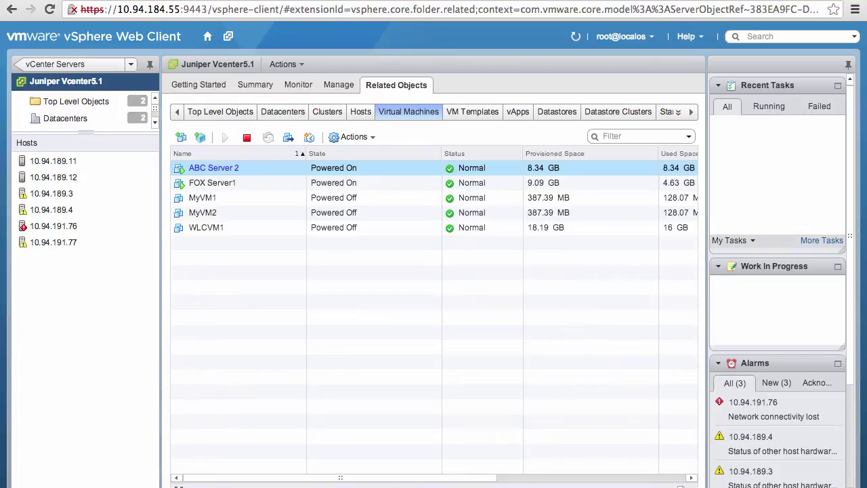
Select ABC Server 2 in the vSphere VM list, then return to Network Director's My Network inventory.
left_click(125, 195)
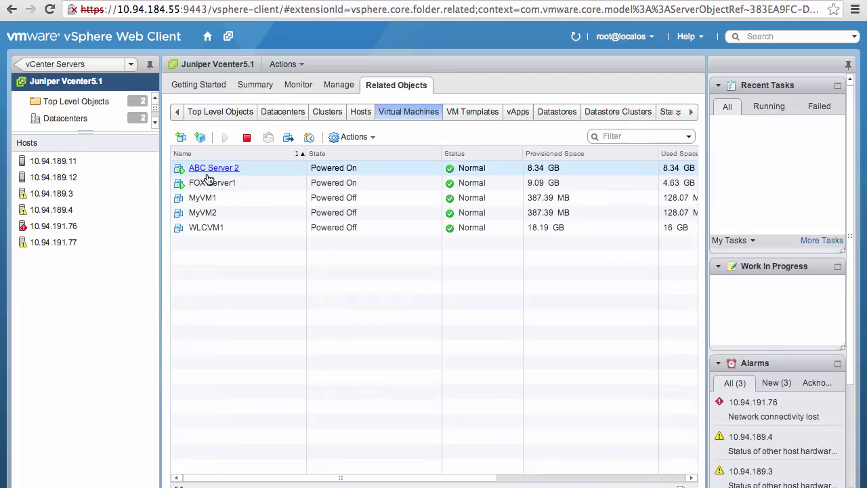
left_click(208, 174)
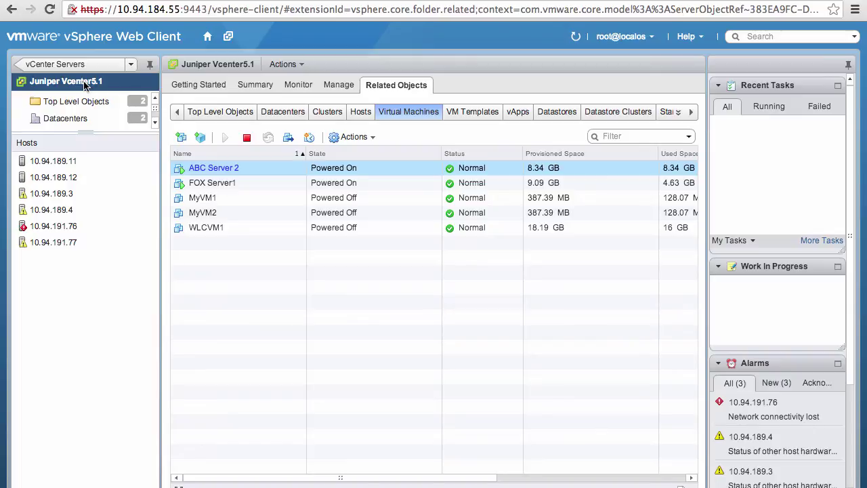
left_click(90, 2)
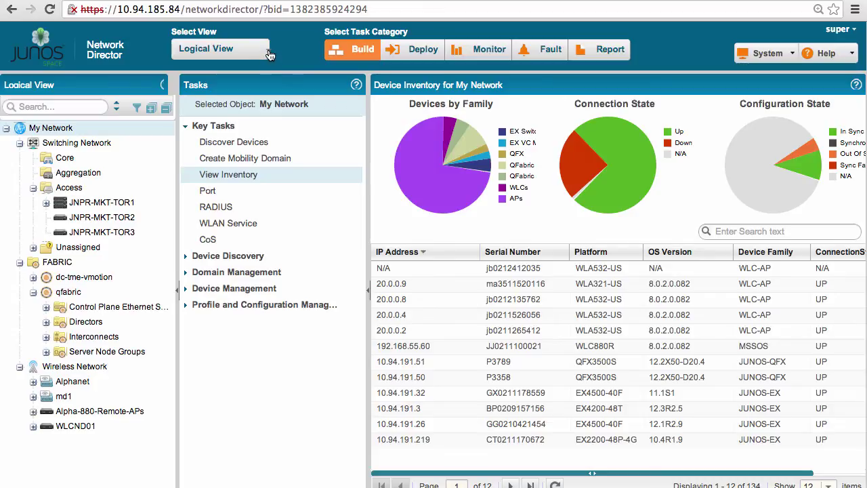
Switch Network Director to Virtual View, showing no discovered vNetworks or virtual machines.
left_click(269, 56)
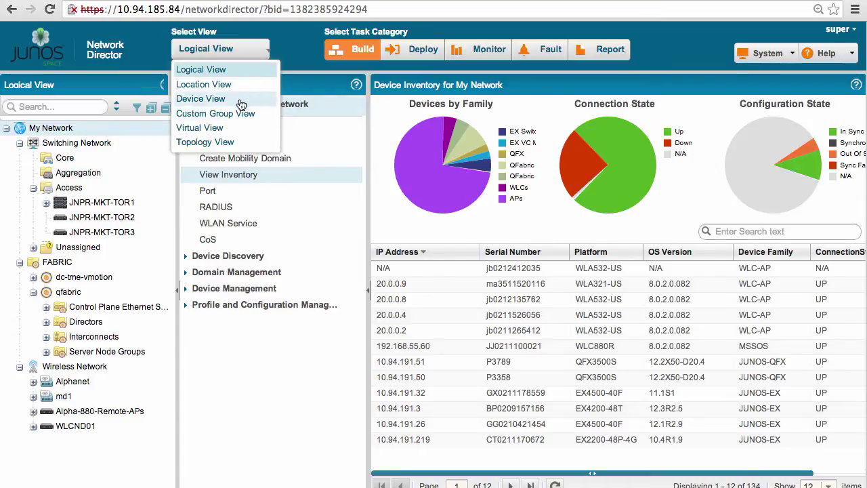
left_click(236, 128)
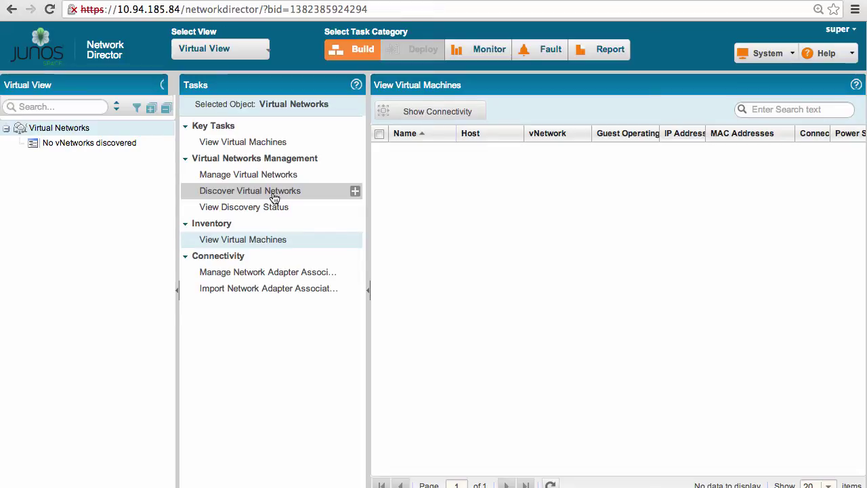
Start vNetwork discovery and add vCenter target IP 10.94.184.55 on port 443.
left_click(274, 196)
left_click(417, 208)
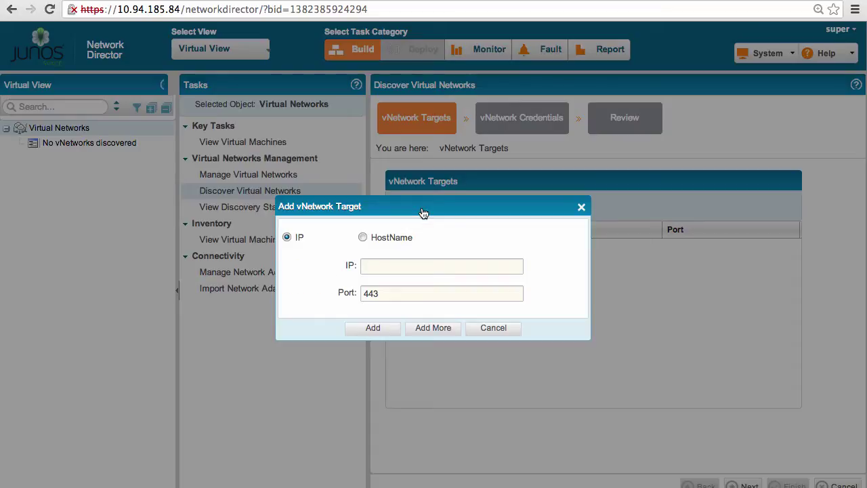
type("10.94.184.55")
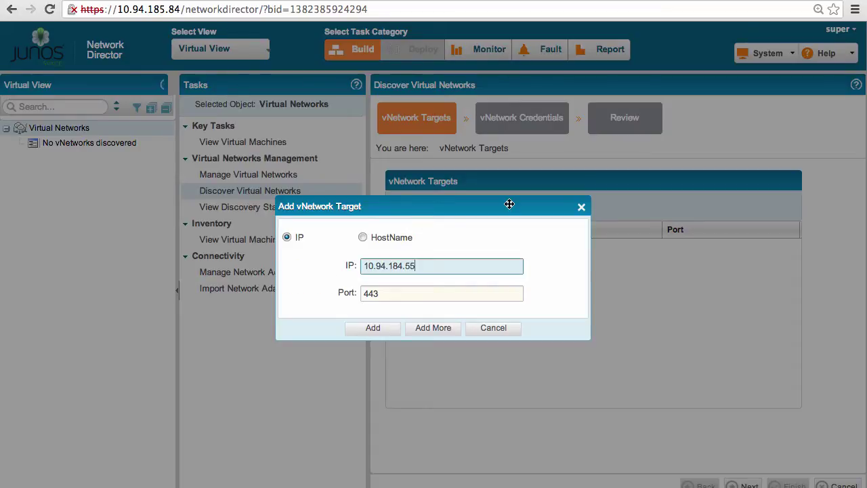
left_click(373, 329)
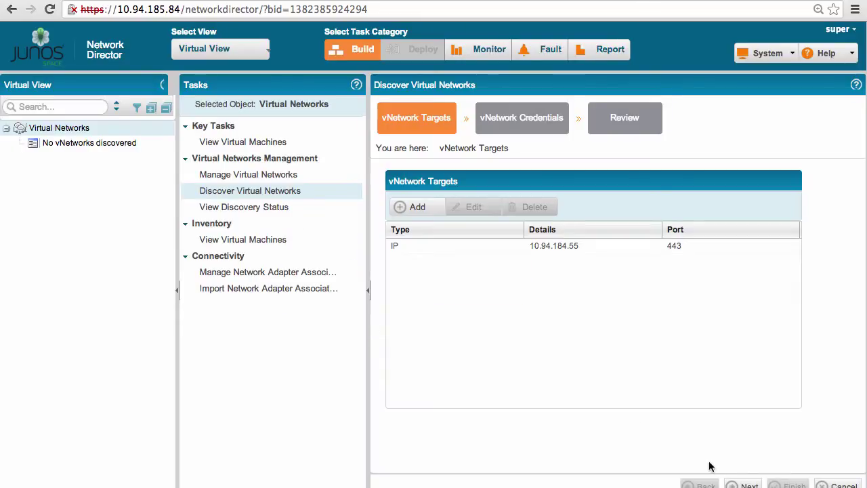
left_click(744, 485)
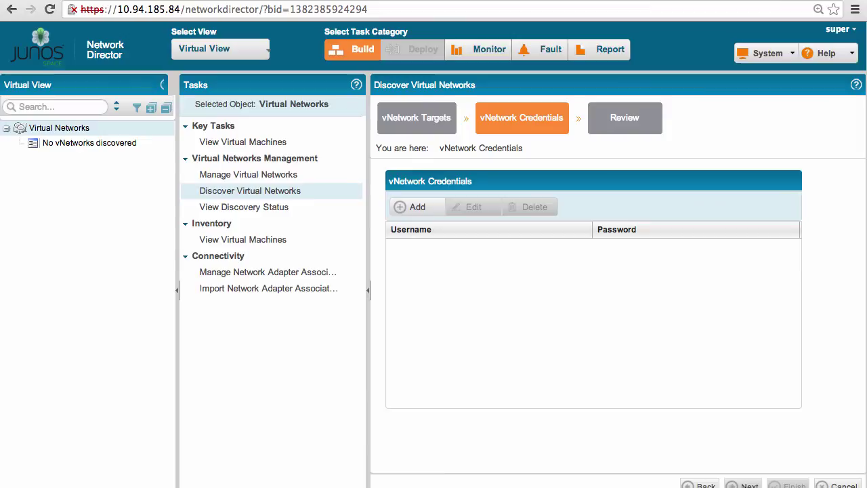
Add a discovery credential with username root and its password.
left_click(417, 207)
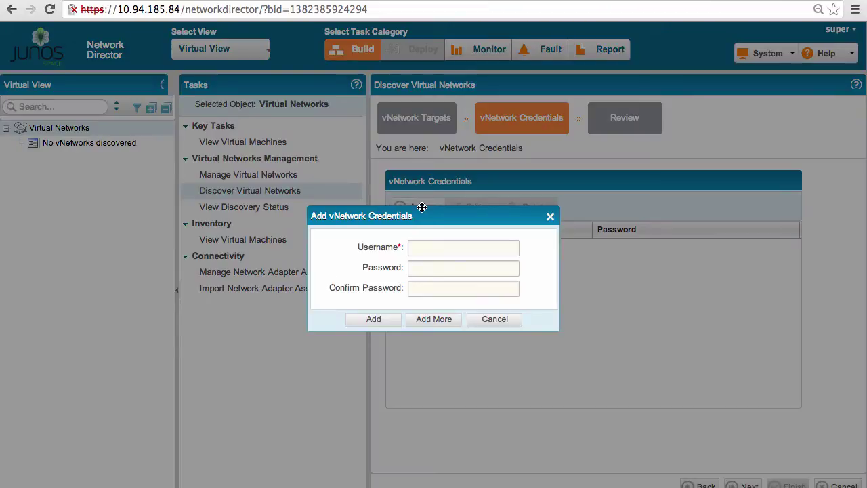
left_click(434, 248)
type("root")
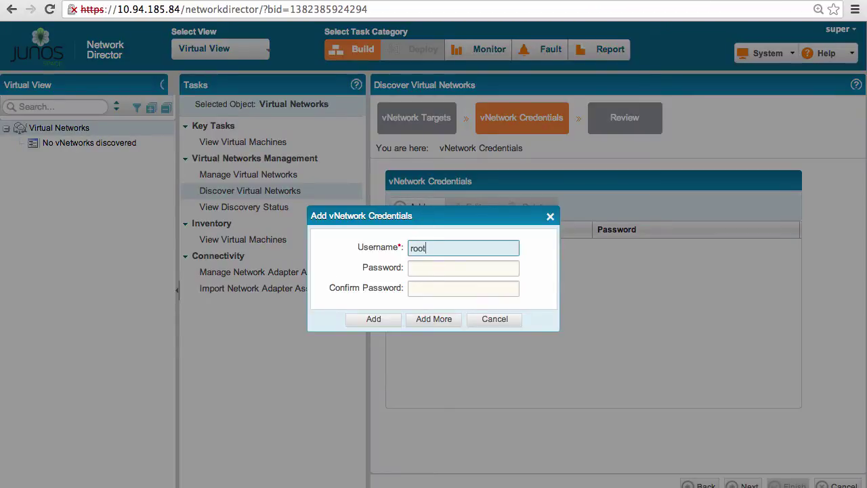
key("Tab")
type("passwd")
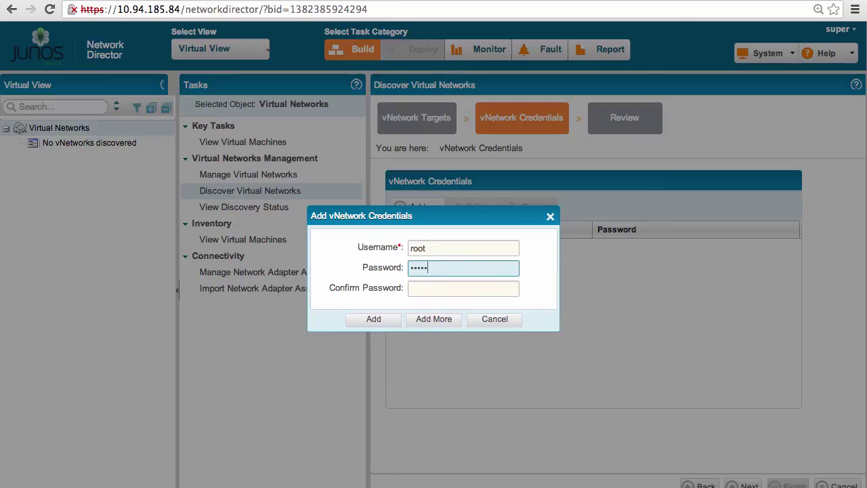
key("Tab")
type("passwd")
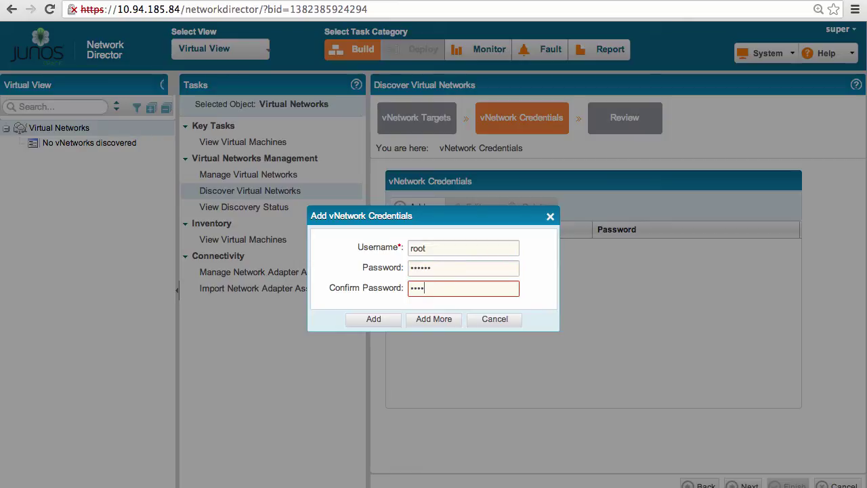
left_click(373, 318)
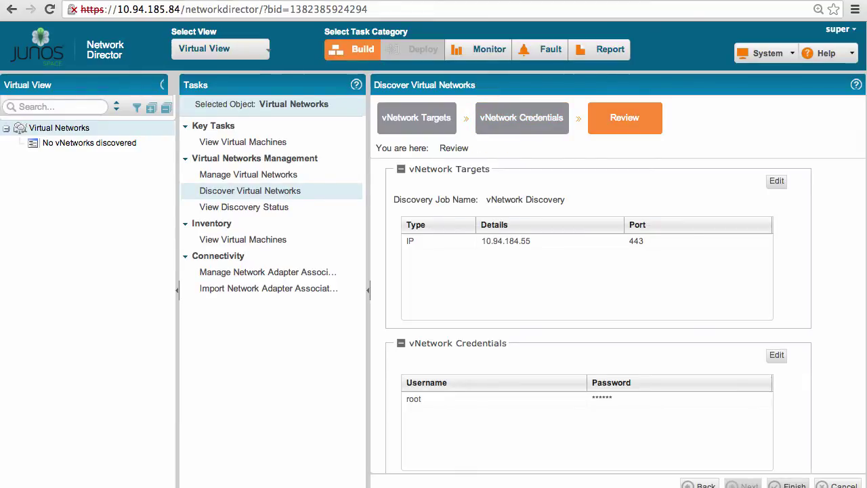
Finish the wizard and check the discovery job's details until it reports SUCCESS.
left_click(794, 485)
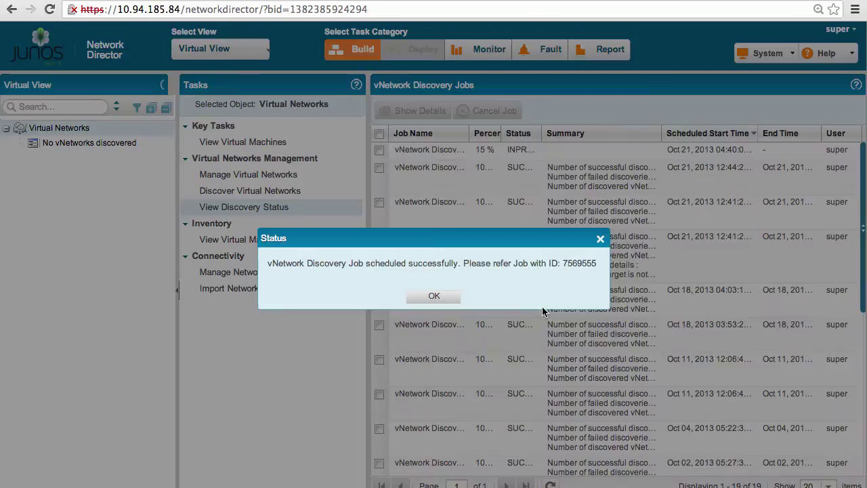
left_click(420, 296)
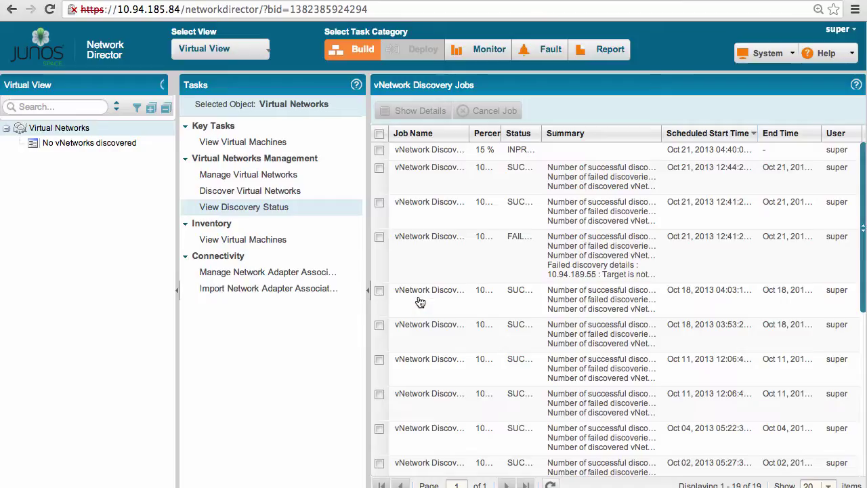
left_click(451, 152)
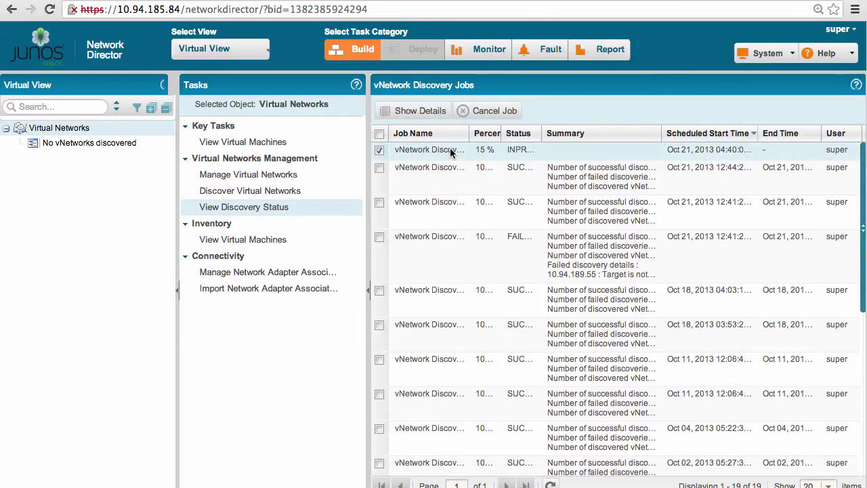
left_click(416, 112)
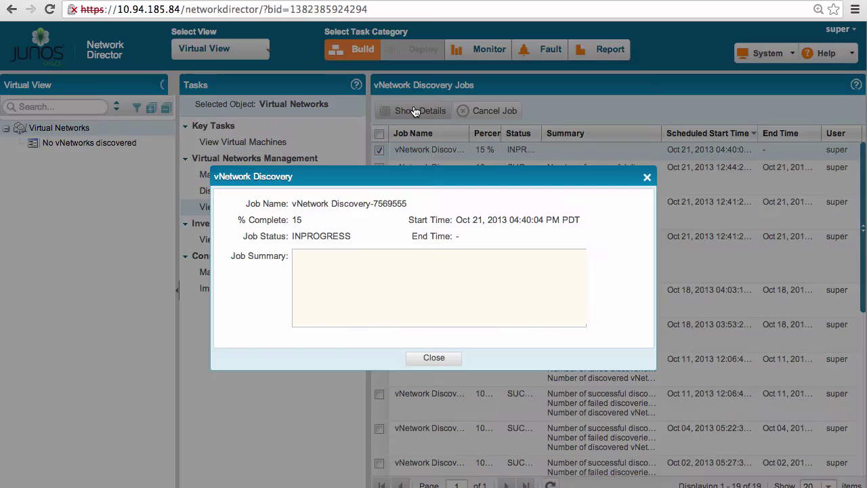
left_click(434, 359)
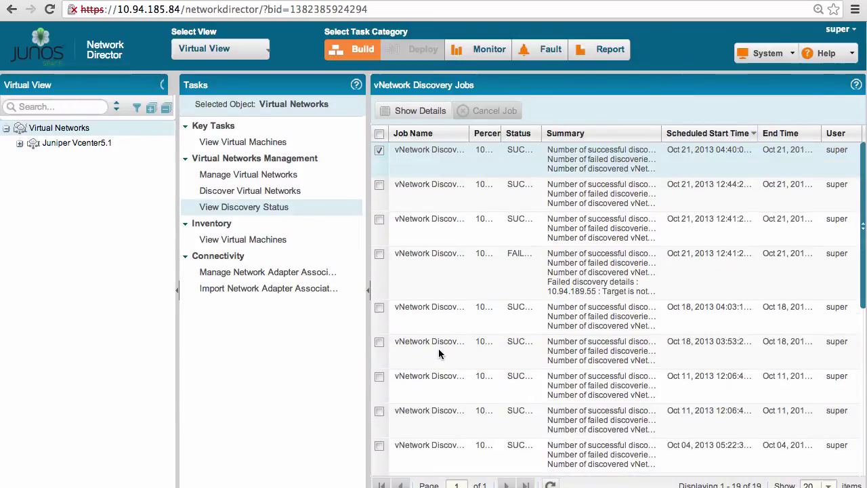
left_click(420, 111)
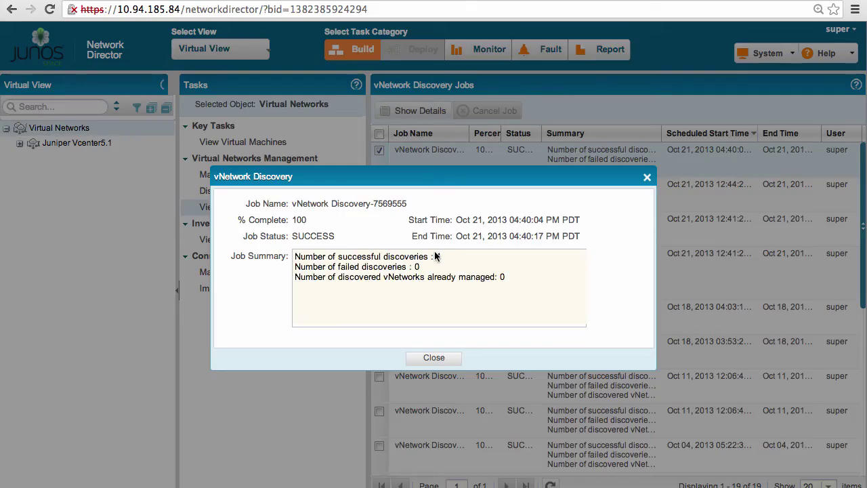
left_click(433, 356)
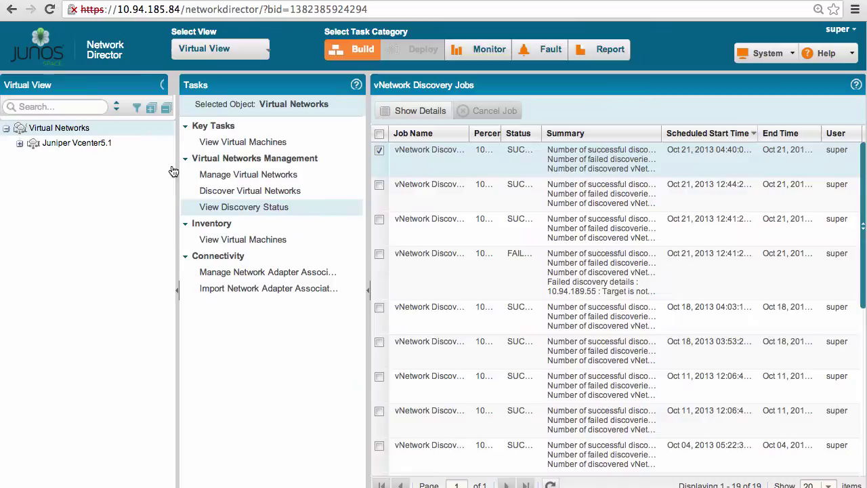
Expand Juniper Vcenter5.1 in the tree to show its six hosts and virtual switches.
left_click(20, 143)
left_click(33, 157)
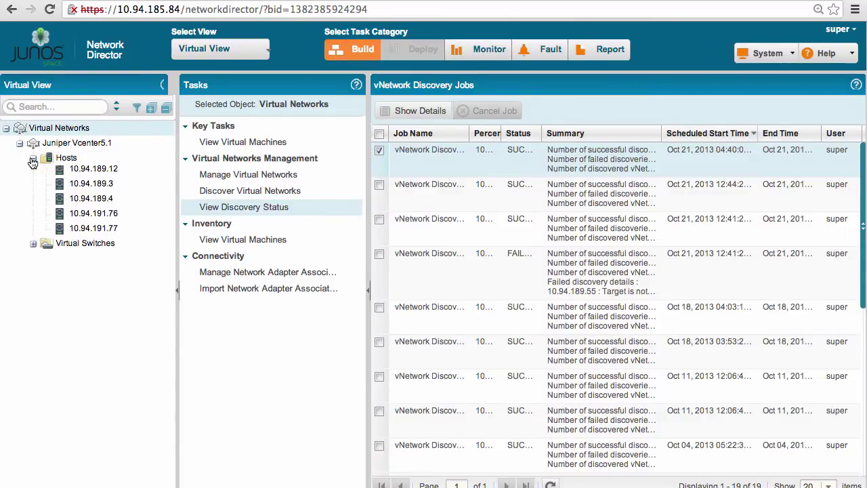
left_click(33, 262)
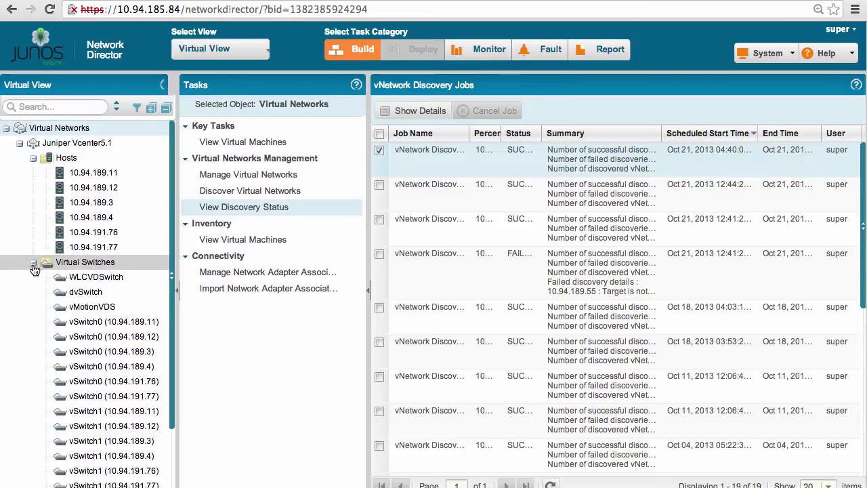
List VMs on host 10.94.189.3 (ABC Server 2, FOX Server1), then on 10.94.189.4, which has none.
left_click(248, 242)
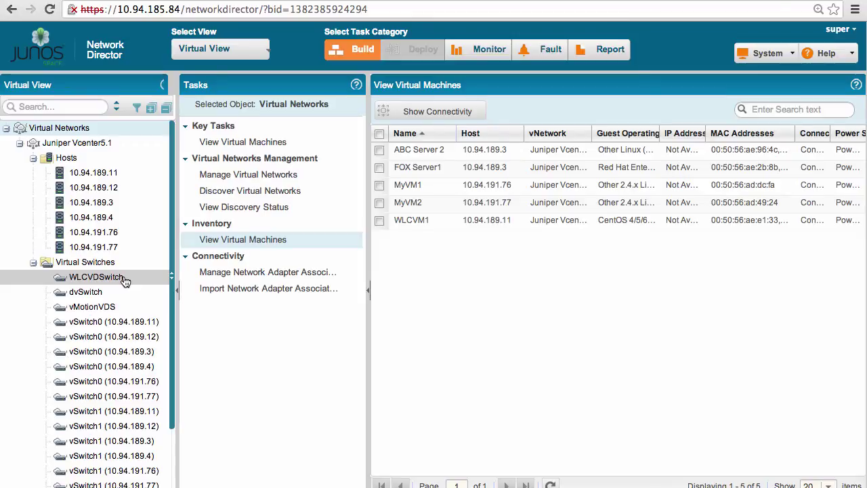
left_click(132, 204)
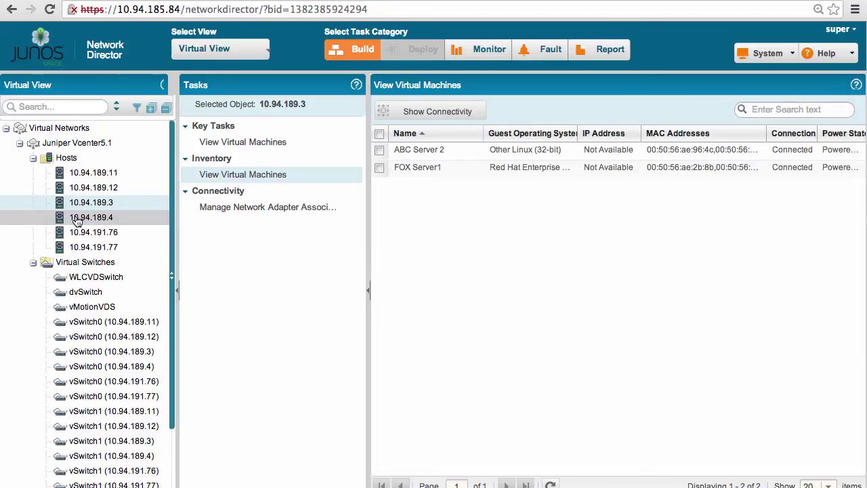
left_click(77, 220)
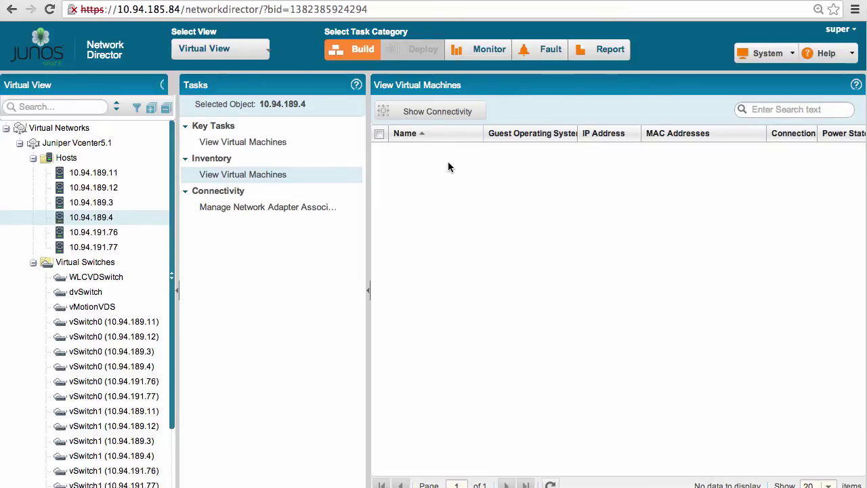
mouse_move(342, 206)
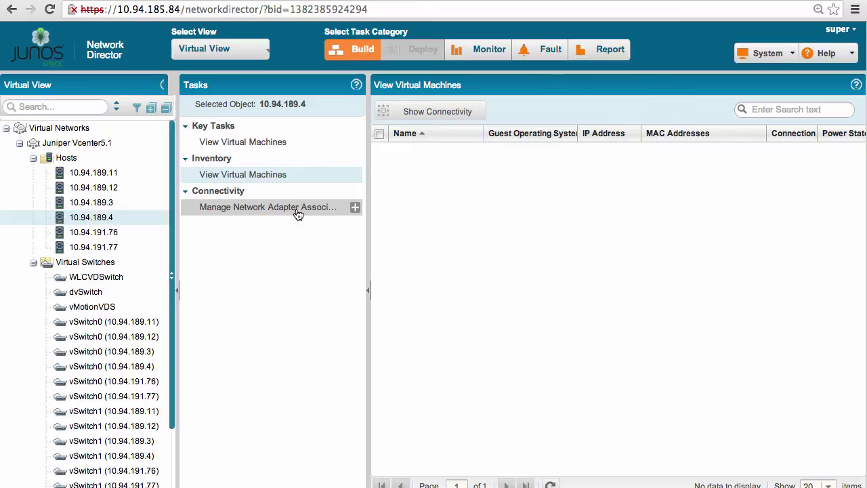
Show host 10.94.189.4's adapter associations and select vmnic7, linked to QFX3600 port xe-0/0/20.
left_click(296, 210)
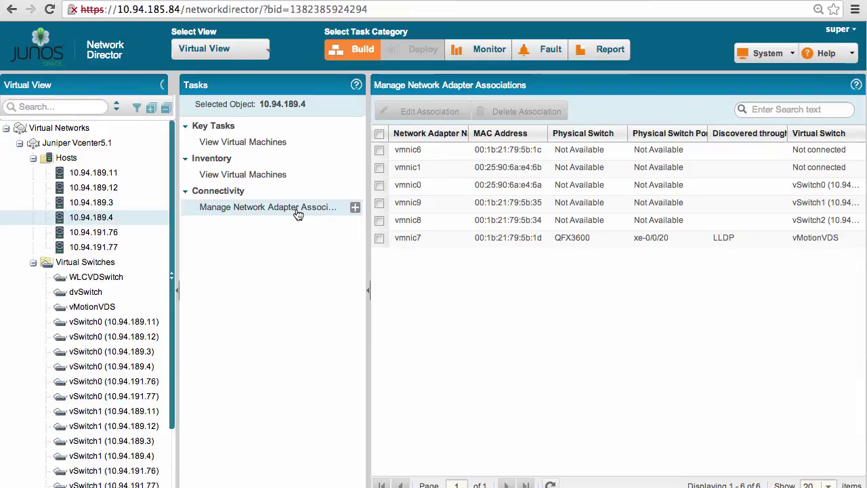
left_click(379, 239)
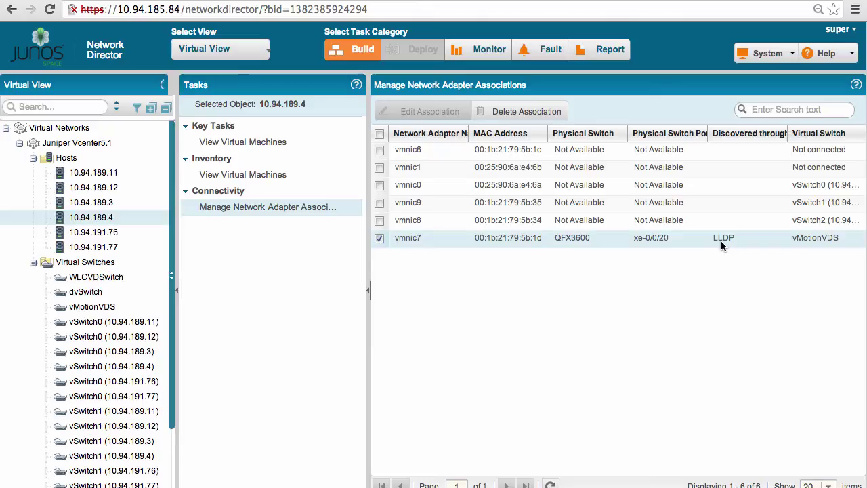
Set orchestration mode to Enabled for vCenter 10.94.184.55 (Juniper Vcenter5.1) in Manage Virtual Networks.
left_click(46, 131)
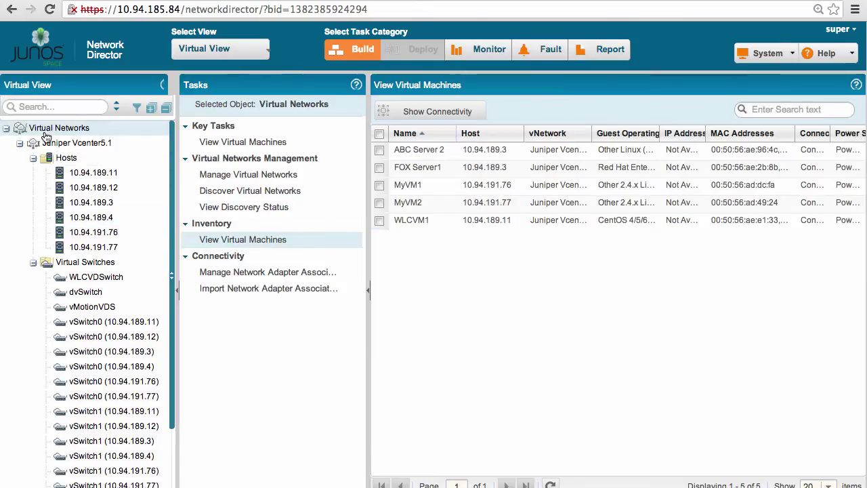
left_click(228, 178)
left_click(379, 151)
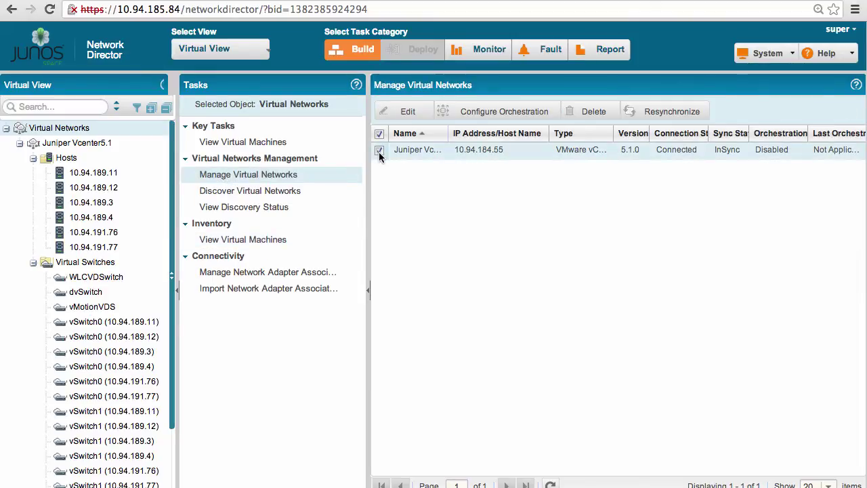
left_click(511, 112)
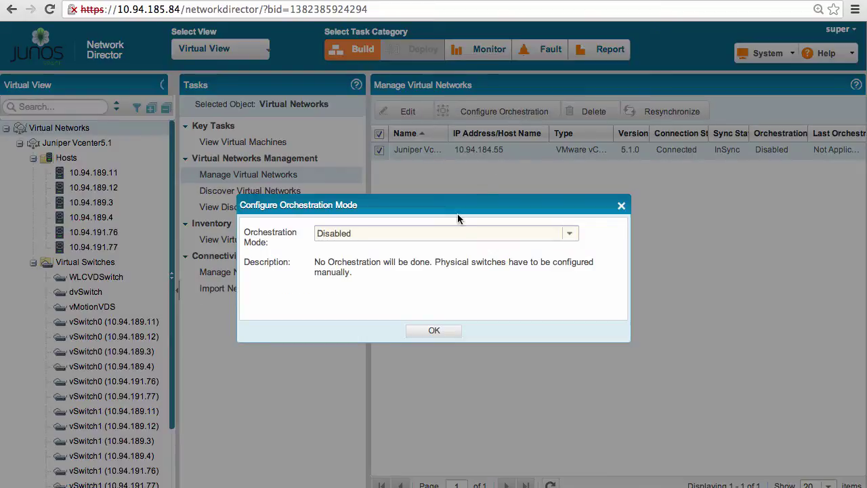
left_click(495, 240)
left_click(425, 266)
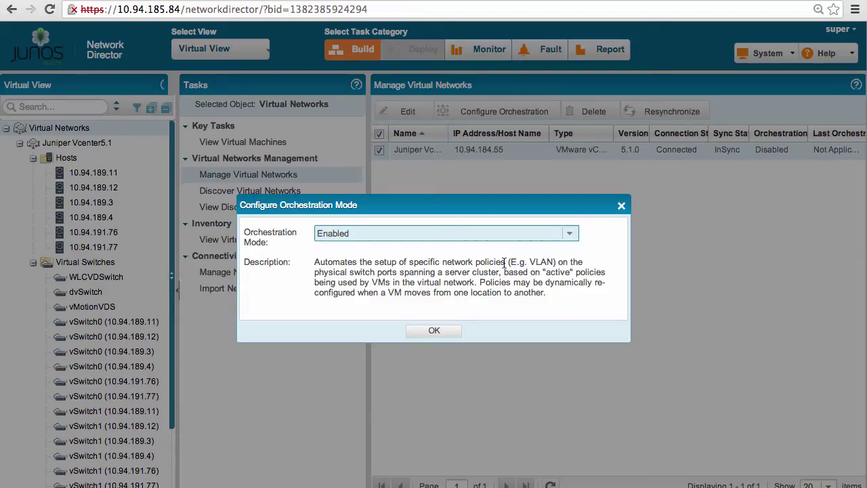
left_click_drag(504, 262, 557, 261)
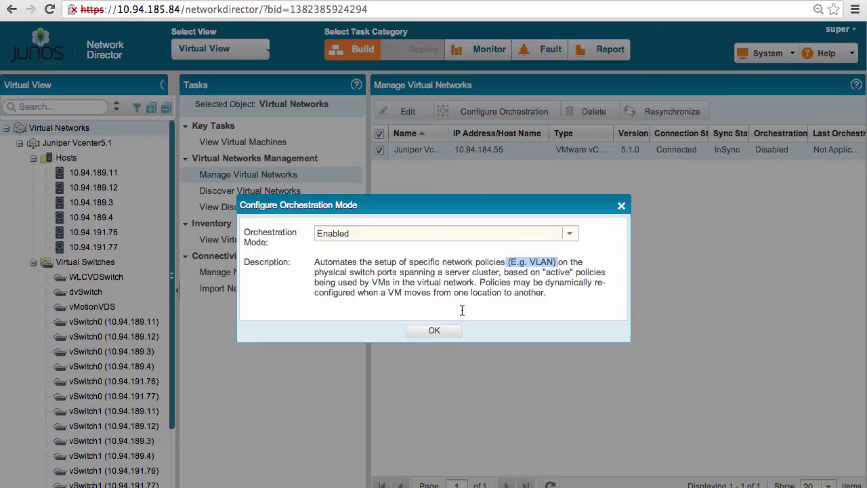
left_click(432, 332)
left_click(435, 296)
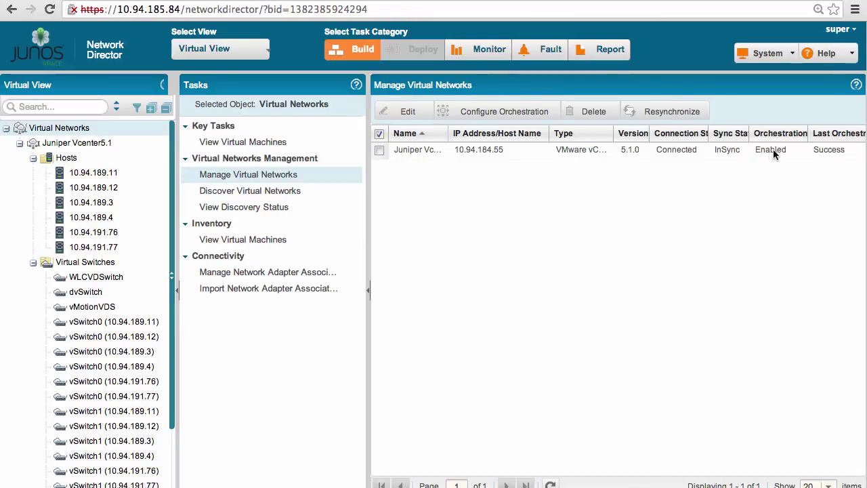
left_click(380, 151)
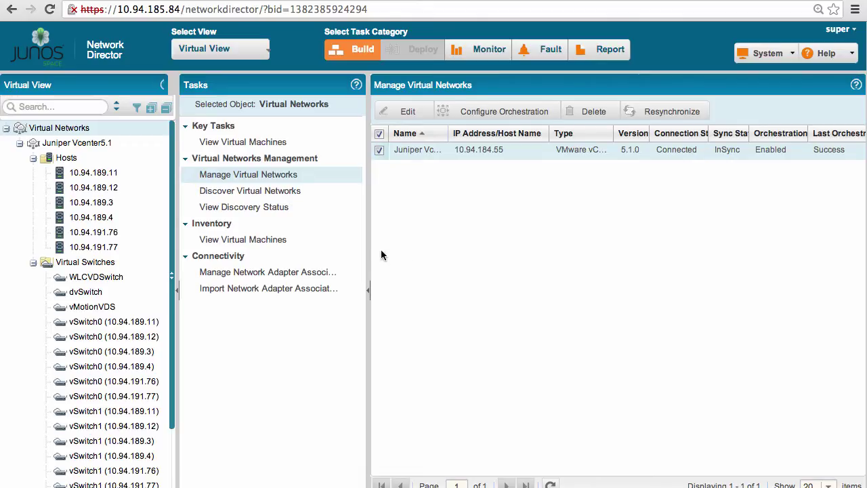
Filter virtual machines by MAC address containing '2b', then show FOX Server1's connectivity map.
left_click(276, 242)
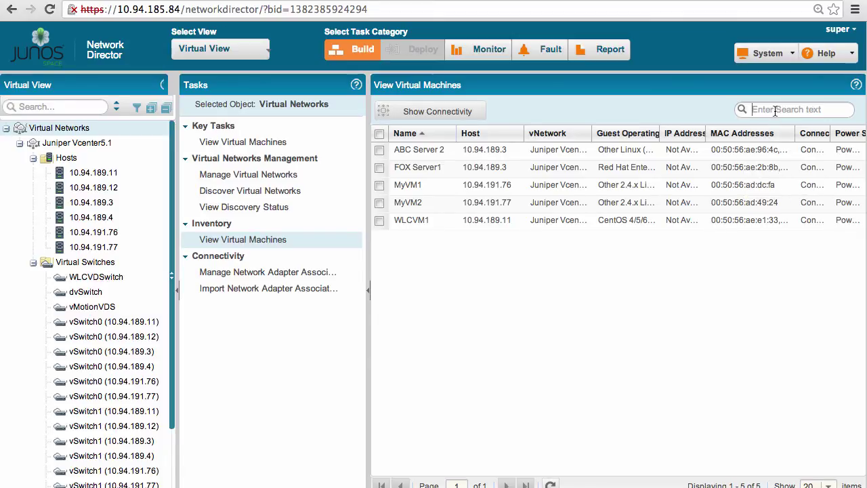
type("eb")
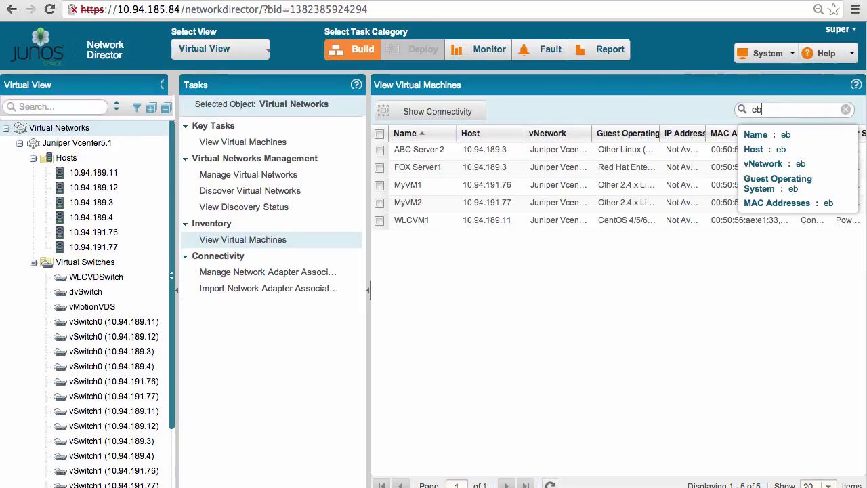
key("BackSpace")
key("BackSpace")
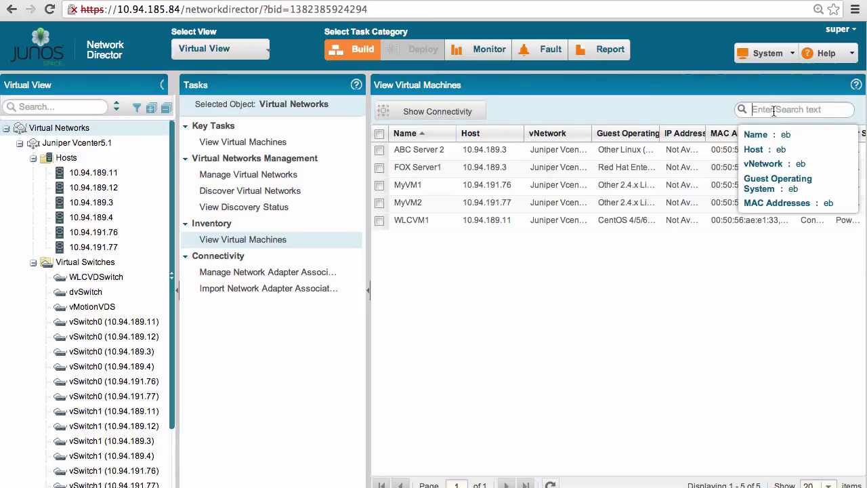
type("2b")
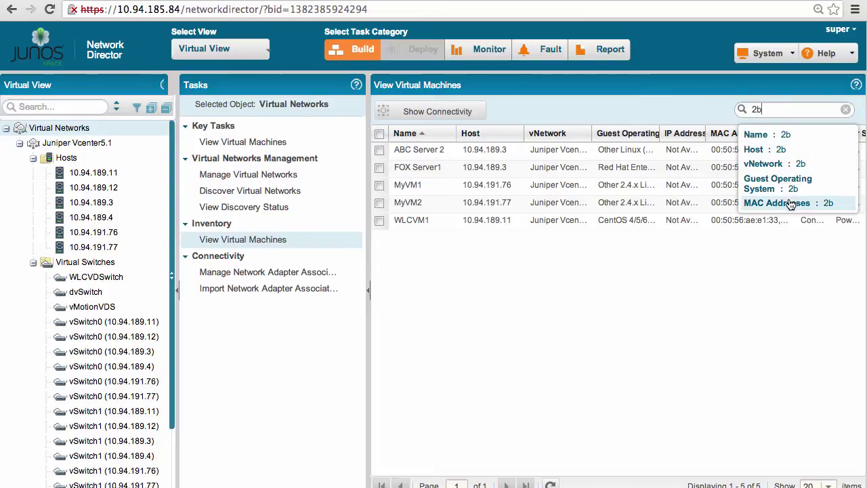
left_click(790, 204)
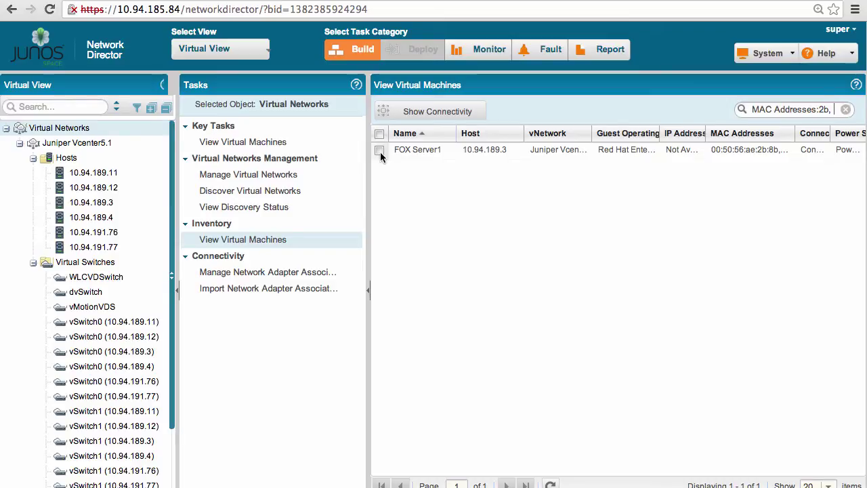
left_click(380, 150)
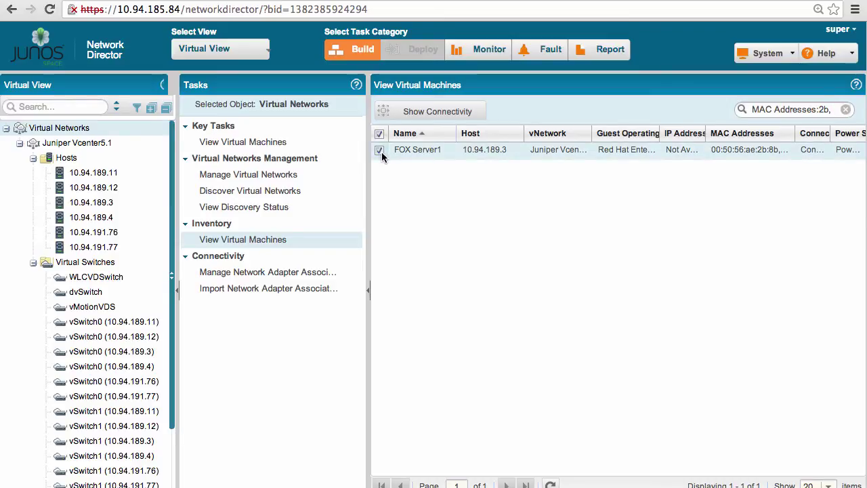
left_click(478, 113)
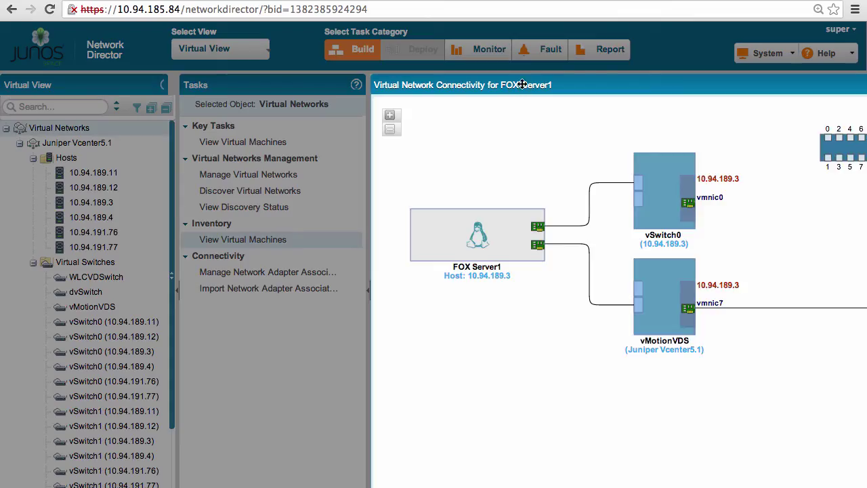
Inspect FOX Server1's links to vSwitch0 and vMotionVDS in the connectivity map, then close it.
left_click_drag(518, 94, 257, 65)
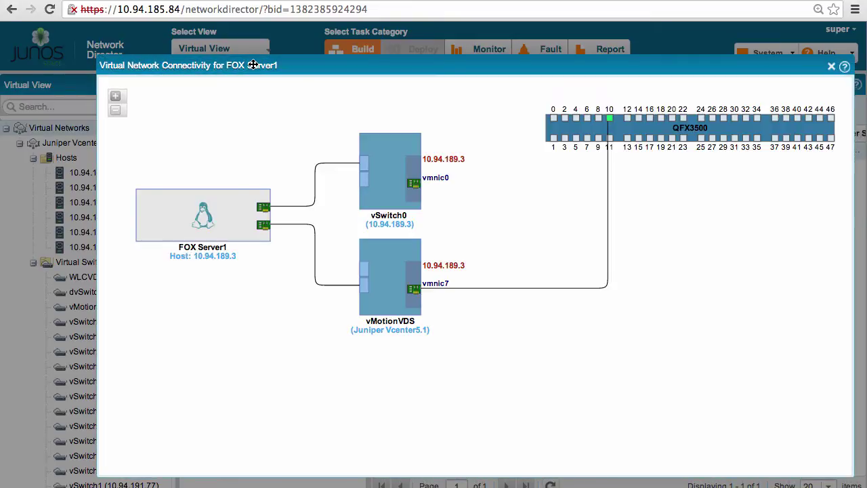
left_click(231, 245)
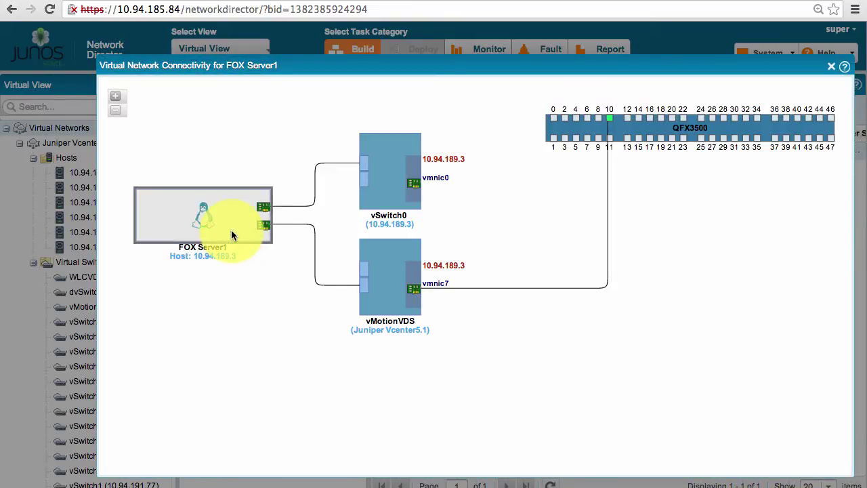
mouse_move(197, 243)
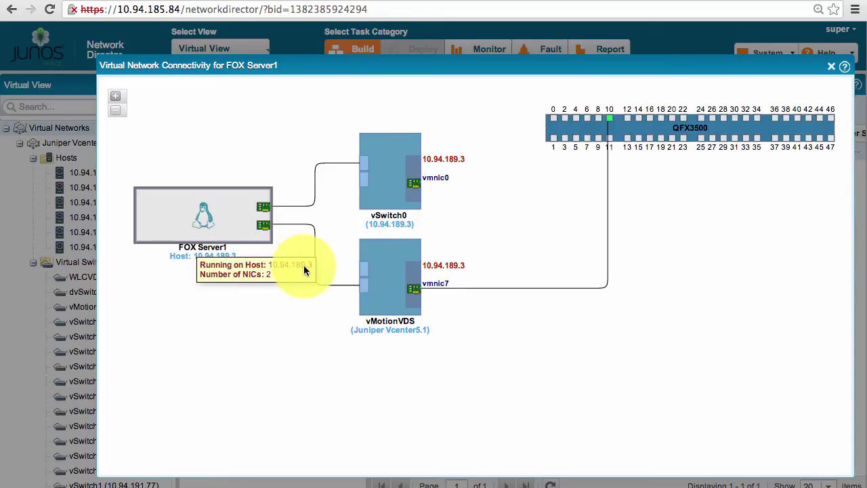
mouse_move(314, 250)
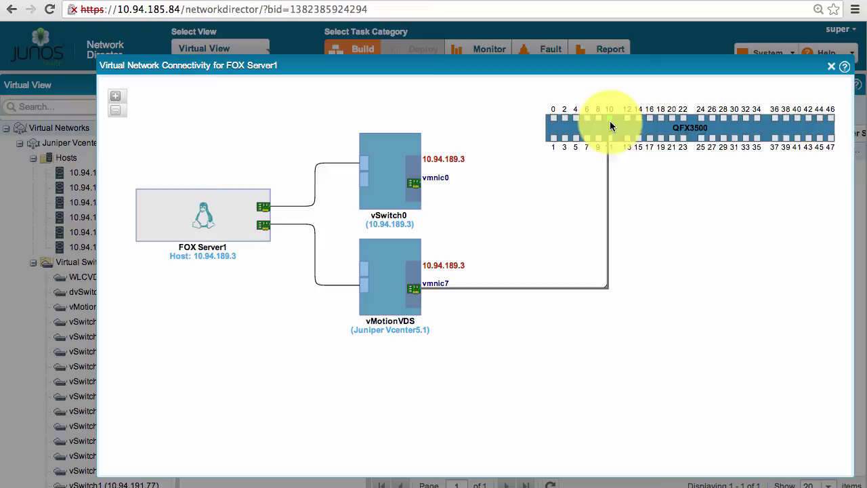
mouse_move(609, 126)
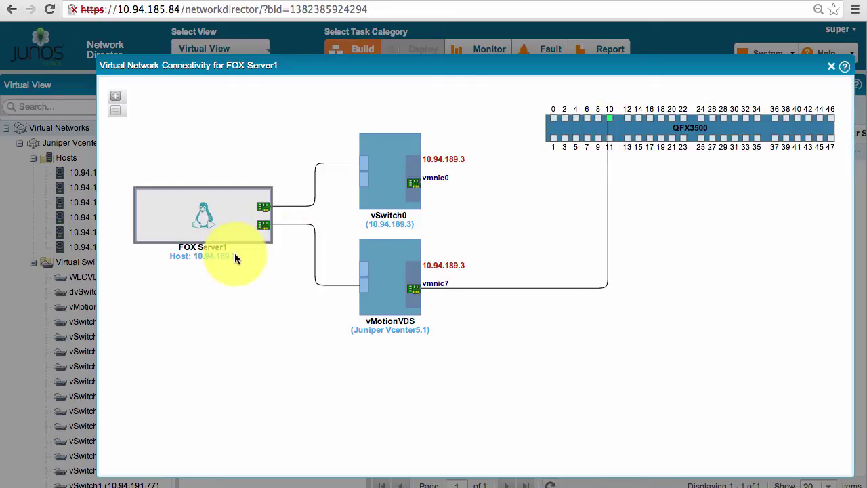
mouse_move(234, 255)
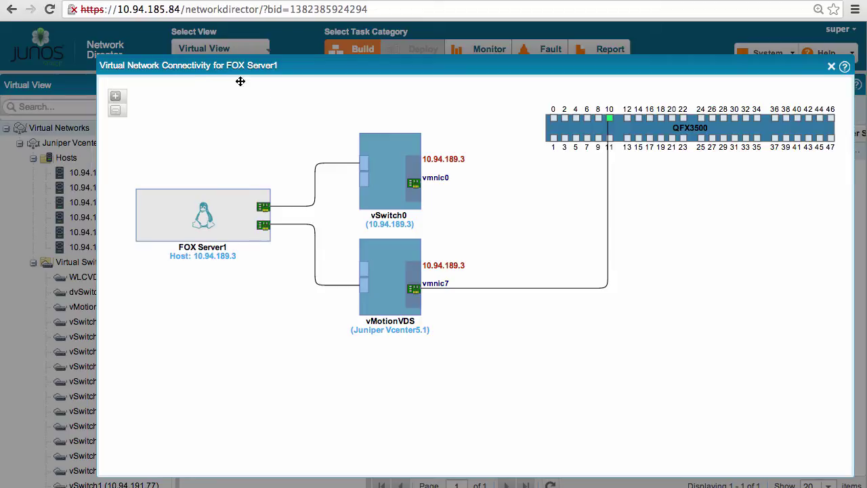
left_click(831, 66)
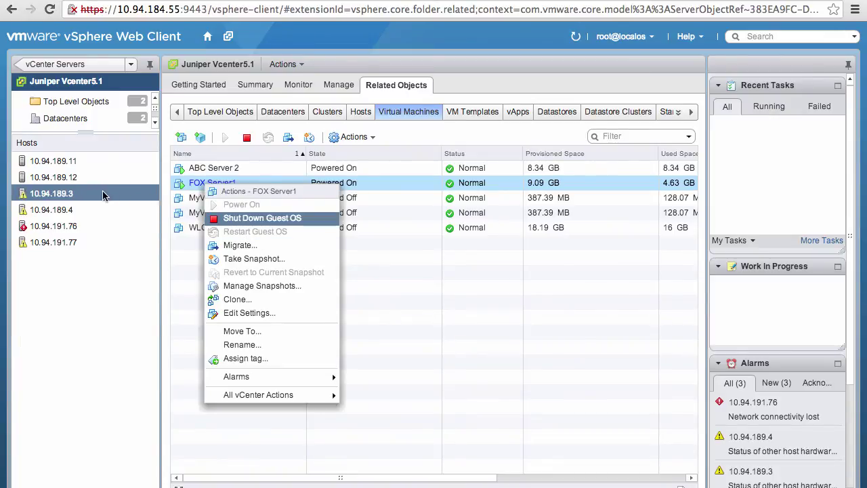
Migrate FOX Server1 to host 10.94.189.4 via Change host, keeping Reserve CPU vMotion priority.
left_click(234, 245)
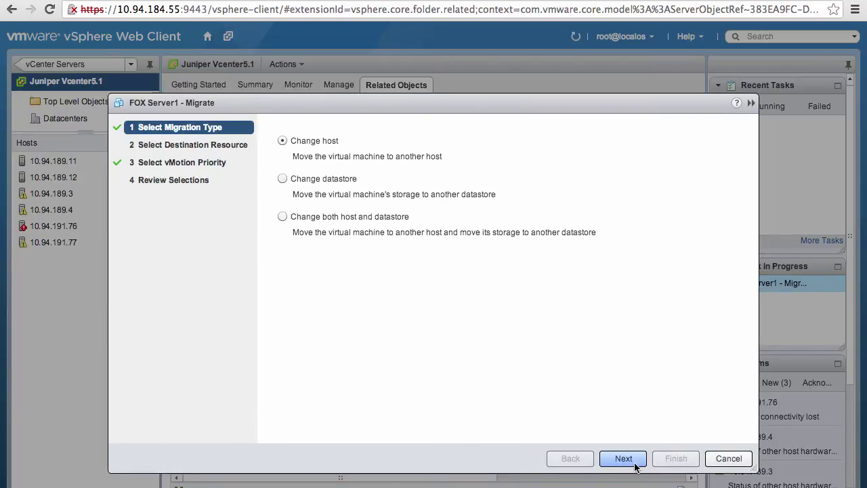
left_click(635, 461)
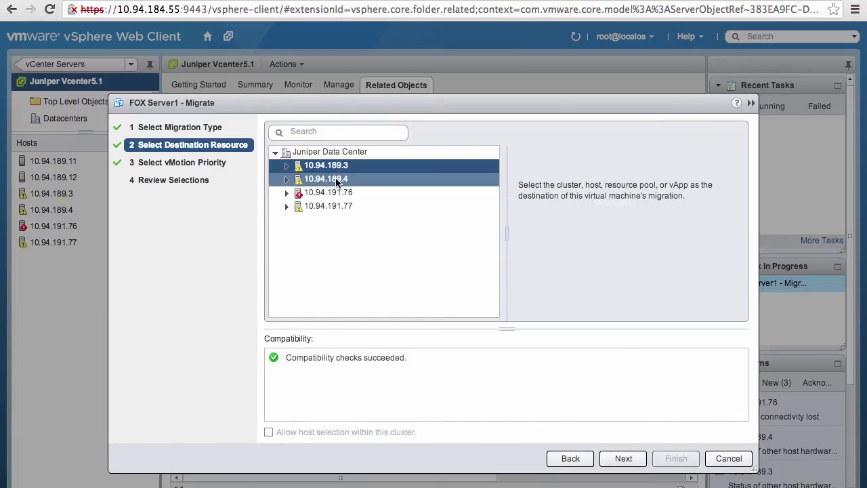
left_click(328, 179)
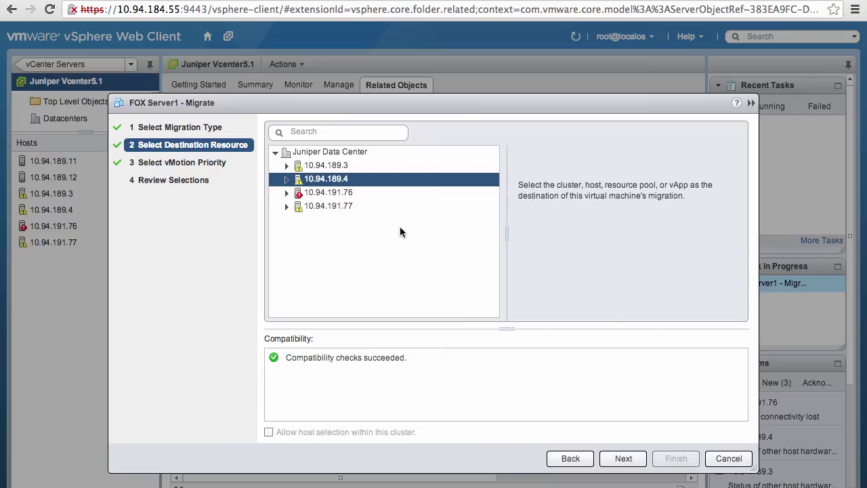
left_click(622, 459)
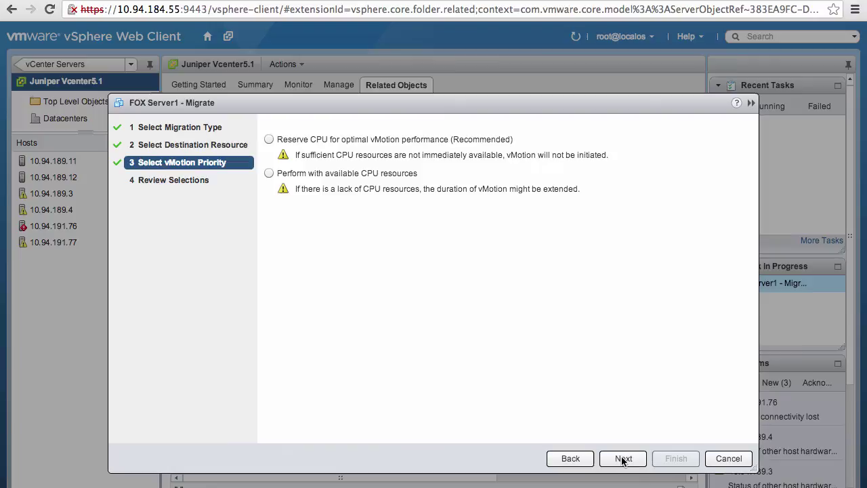
left_click(622, 458)
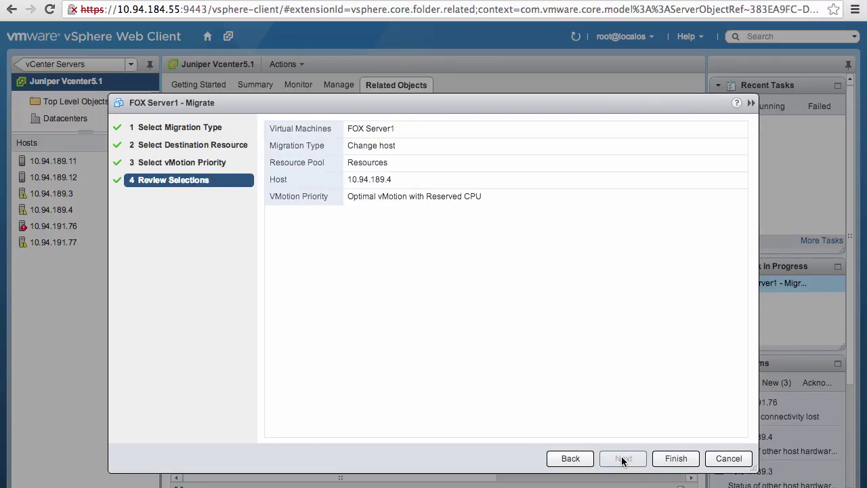
left_click(675, 458)
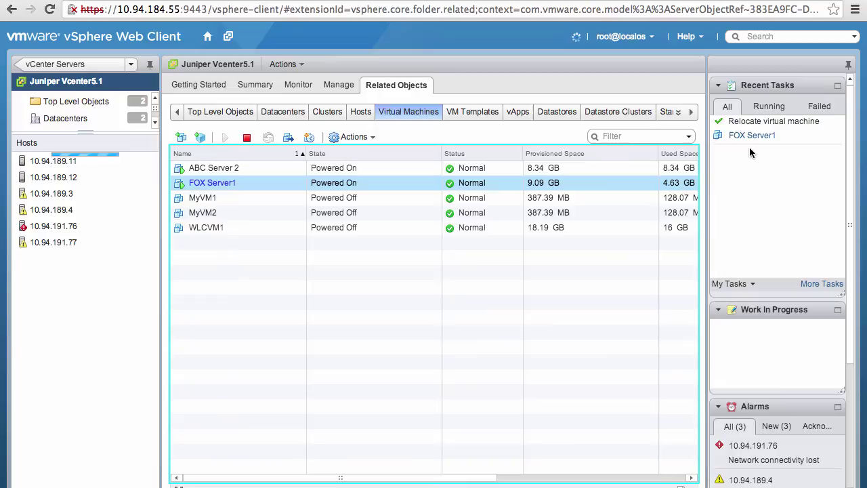
List host 10.94.189.4's virtual machines and show the connectivity map for FOX Server1.
left_click(57, 214)
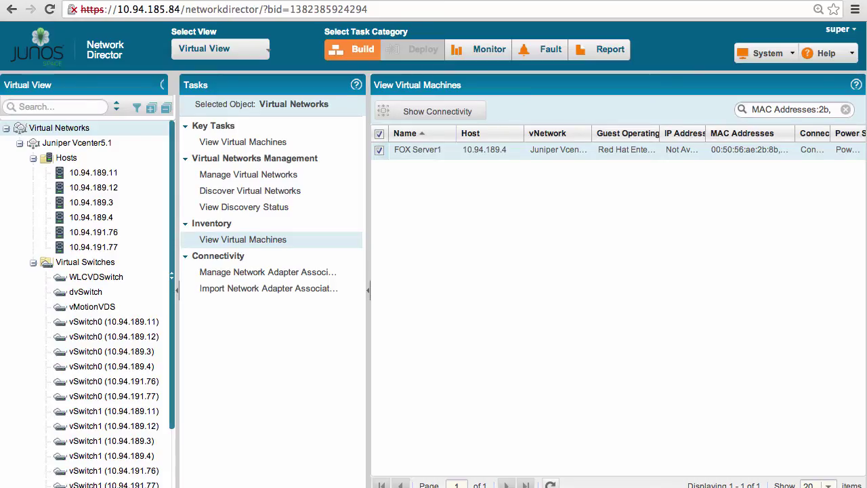
left_click(111, 221)
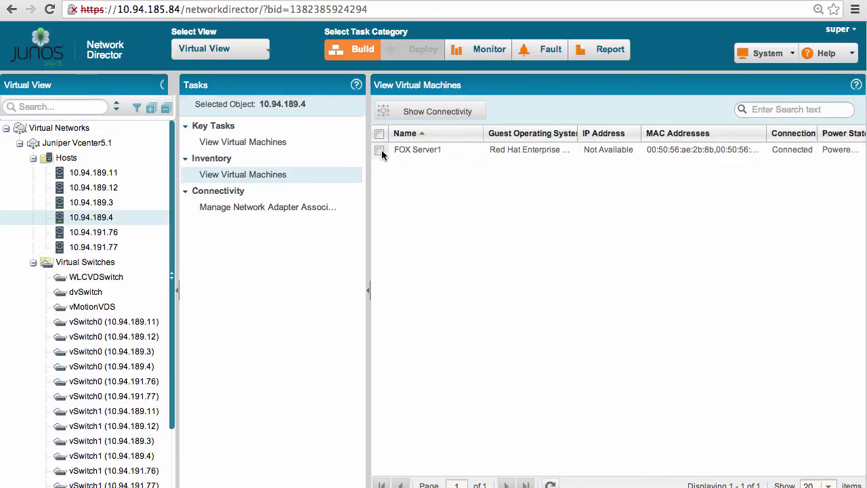
left_click(379, 149)
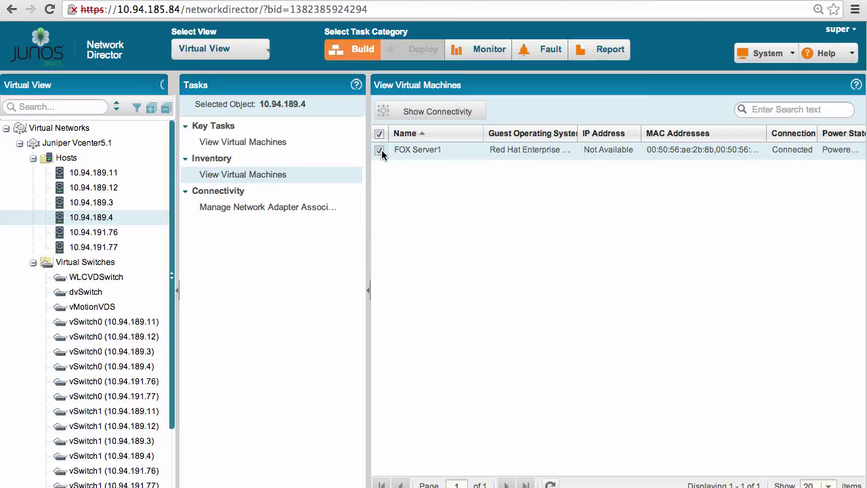
left_click(468, 113)
Check FOX Server1's map: vmnic7 on host 10.94.189.4 links to QFX3600 port xe-0/0/20, then close it.
left_click_drag(506, 85, 227, 67)
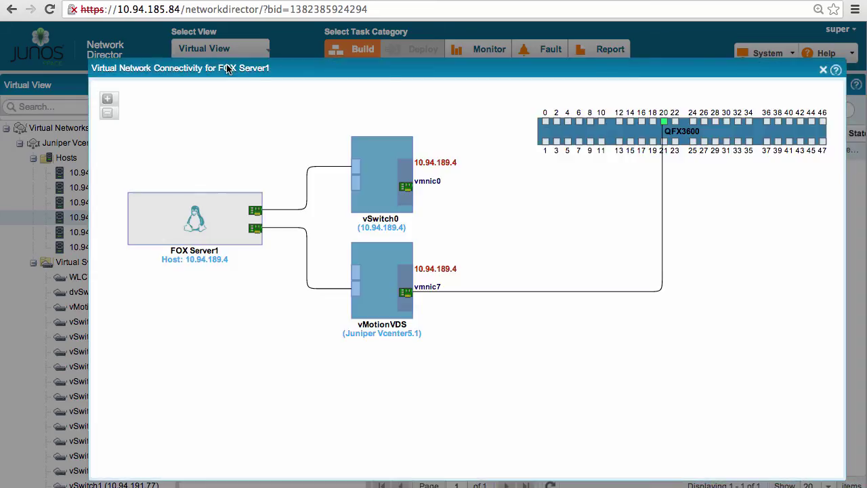
left_click(221, 261)
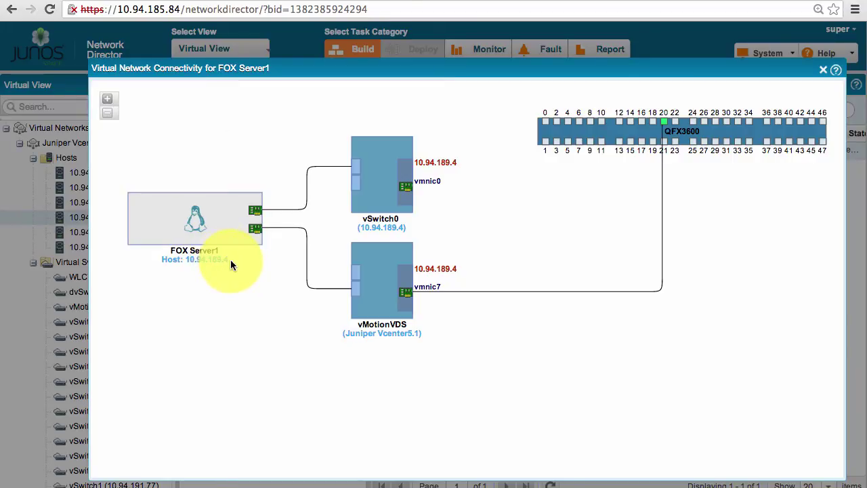
mouse_move(308, 249)
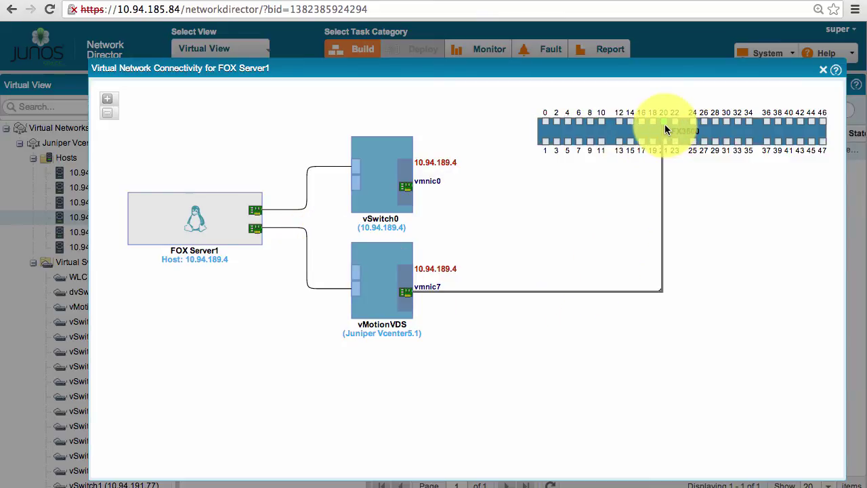
mouse_move(663, 129)
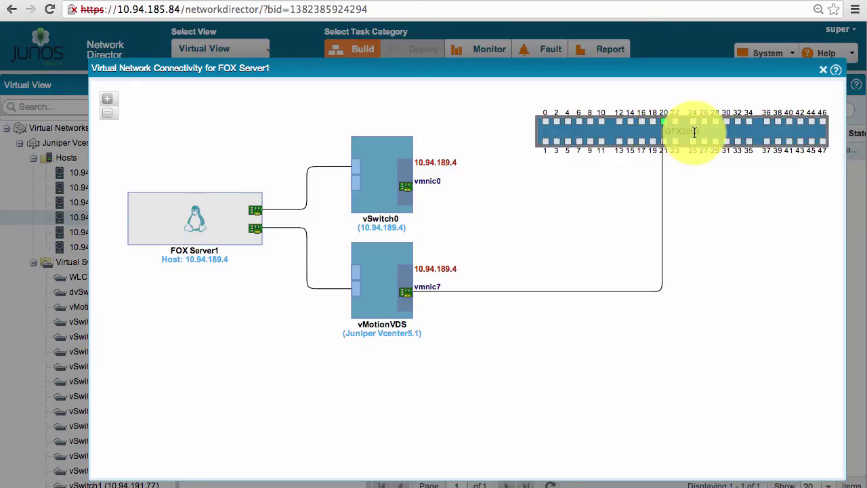
mouse_move(663, 164)
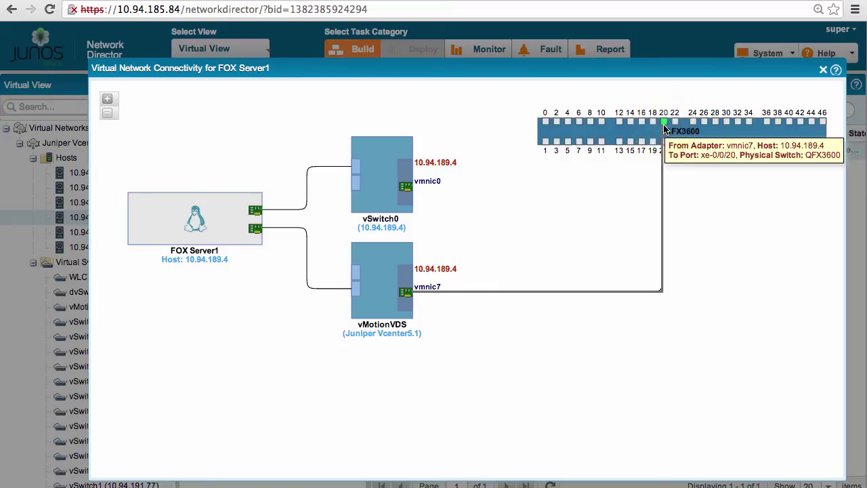
left_click(823, 70)
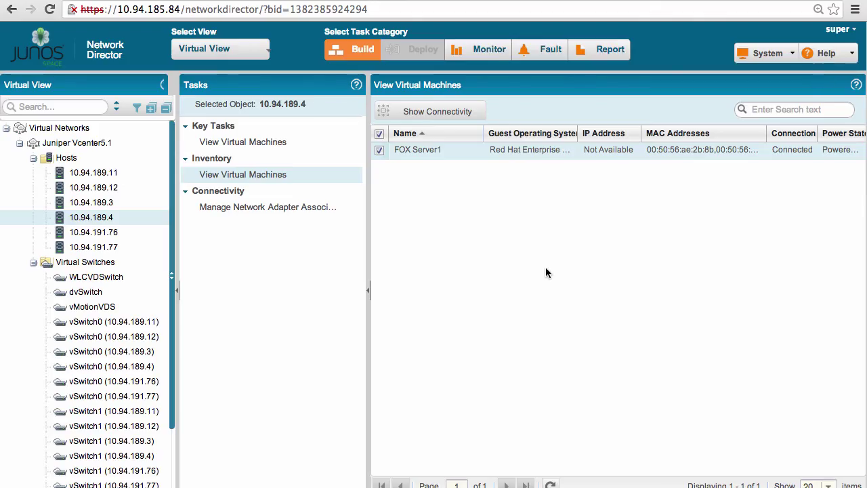
Show the vMotionHistory tab under Monitor and open the first migration's orchestration job details.
left_click(485, 57)
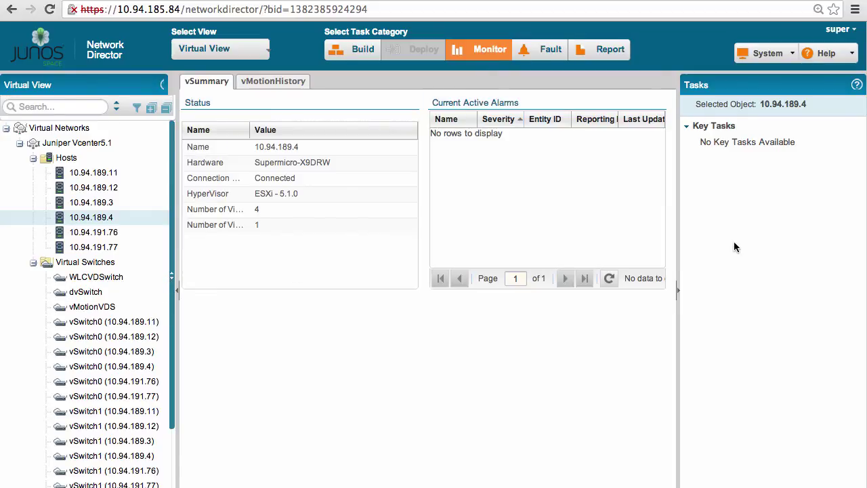
left_click(677, 291)
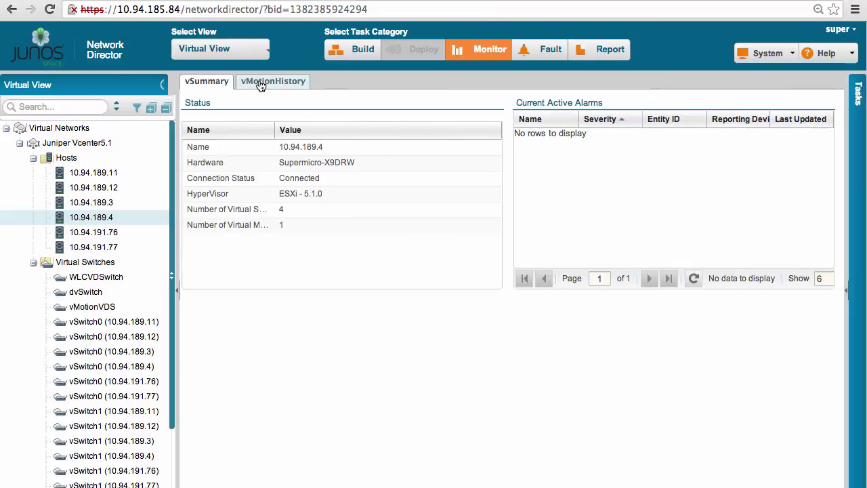
left_click(261, 82)
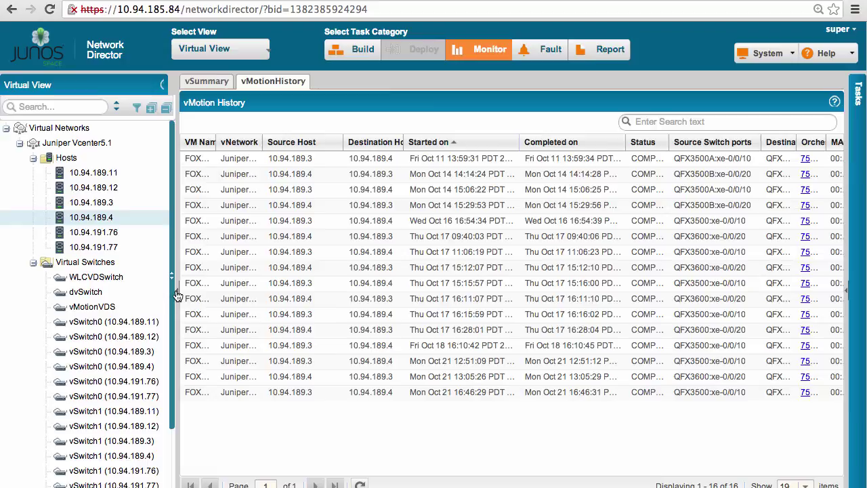
left_click(175, 293)
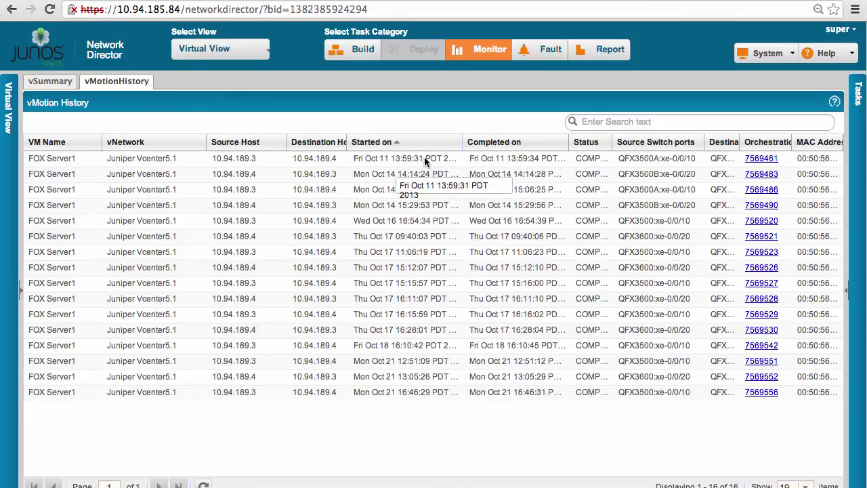
left_click(774, 160)
Dismiss the stray context menu and close the vNetwork Orchestration job details dialog.
right_click(437, 355)
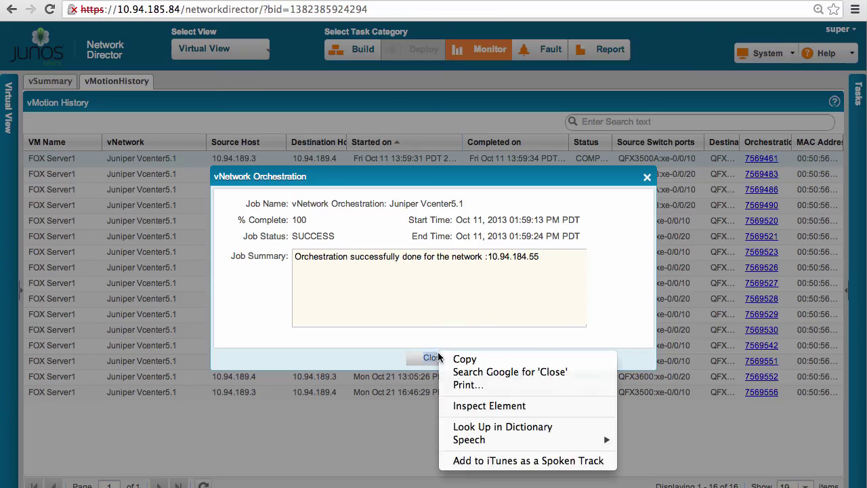
left_click(437, 358)
left_click(437, 356)
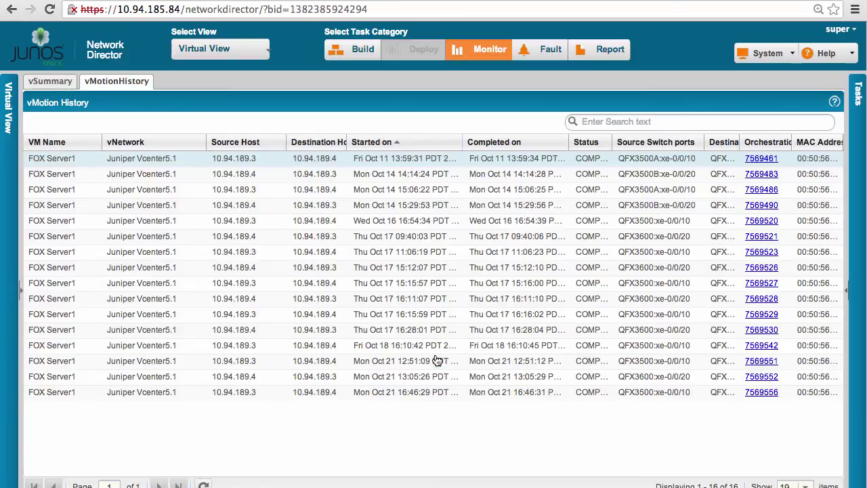